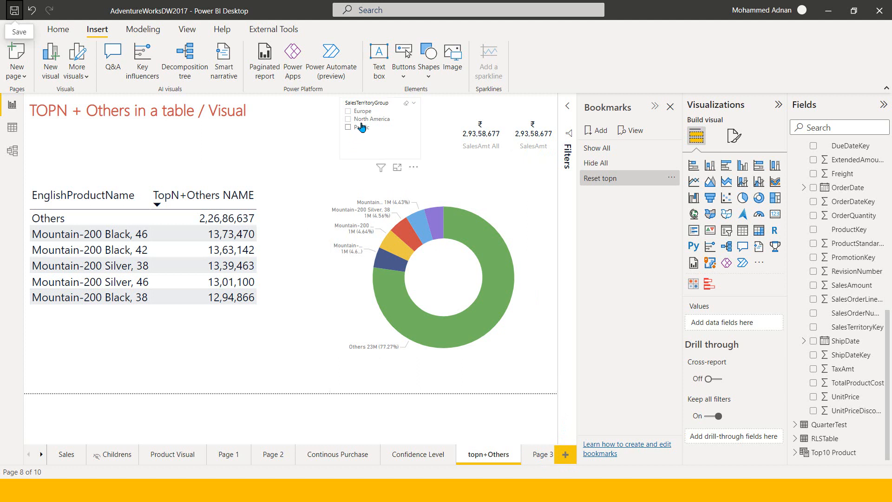
Check slicer syncing by filtering SalesTerritoryGroup to Pacific on the topn+Others page and to North America on Page 3
left_click(365, 127)
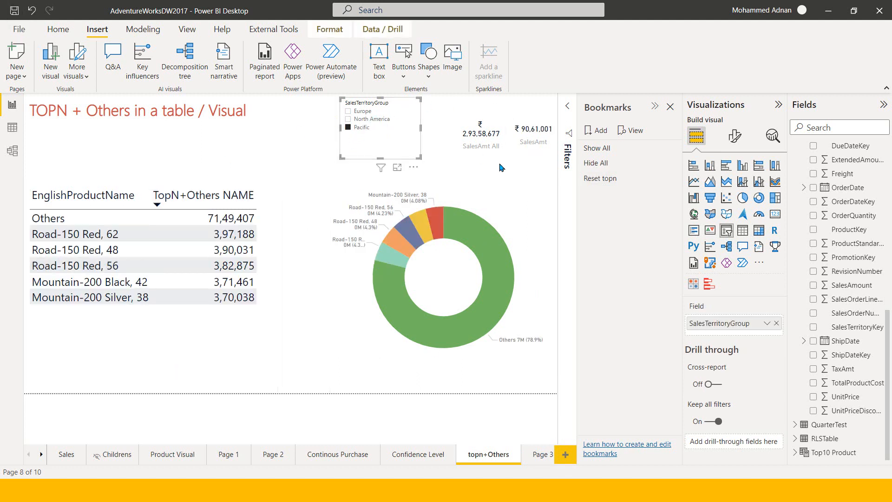
left_click(537, 457)
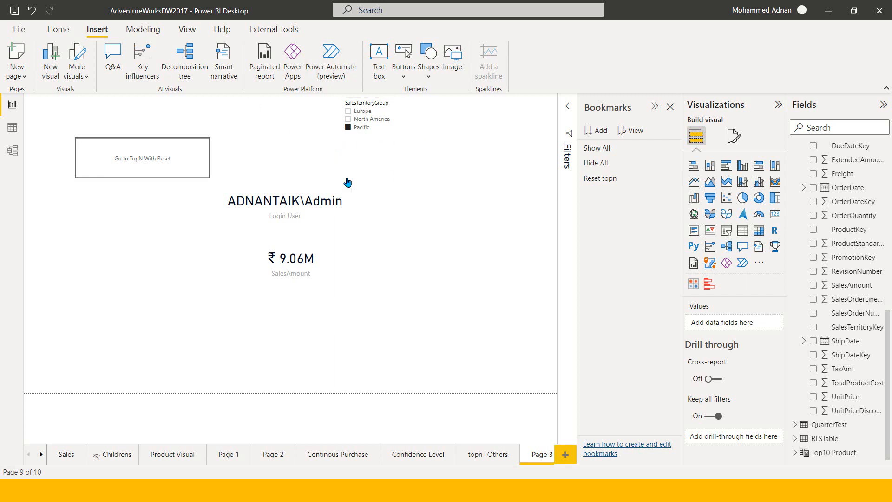
left_click(372, 120)
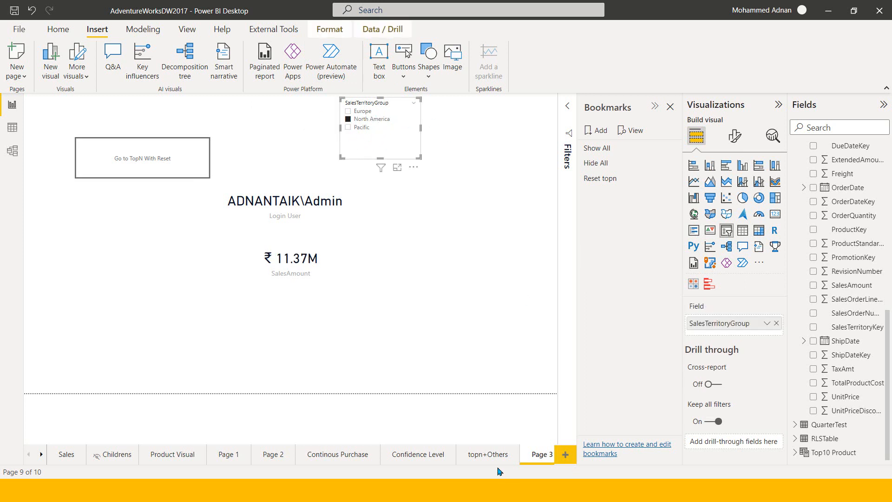
left_click(488, 455)
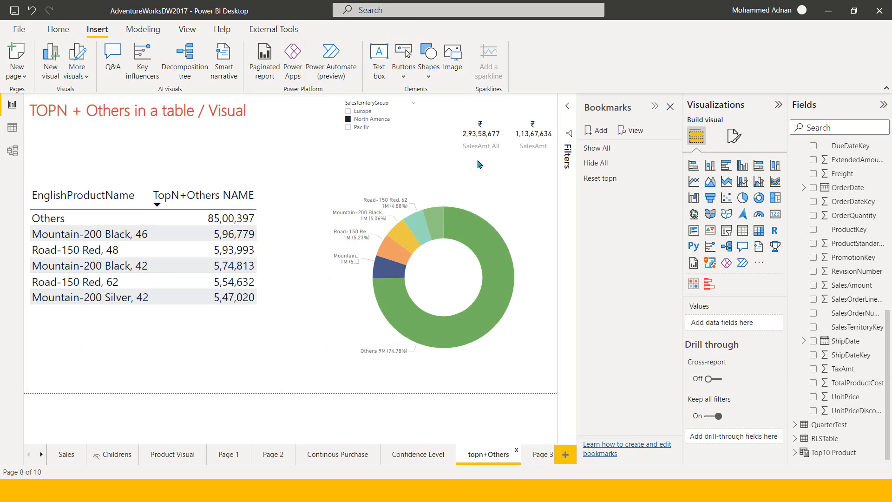
Set the text size of the "Go to TopN With Reset" button on Page 3 to 20 pt
left_click(546, 459)
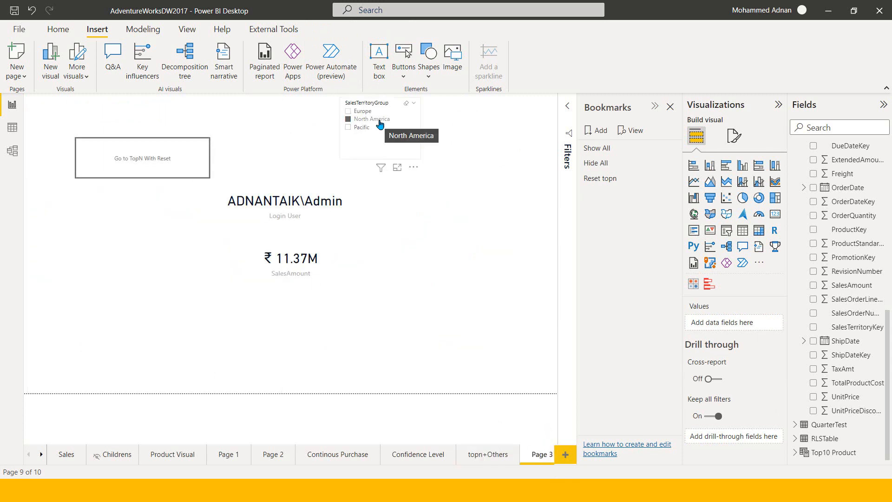
left_click(172, 156)
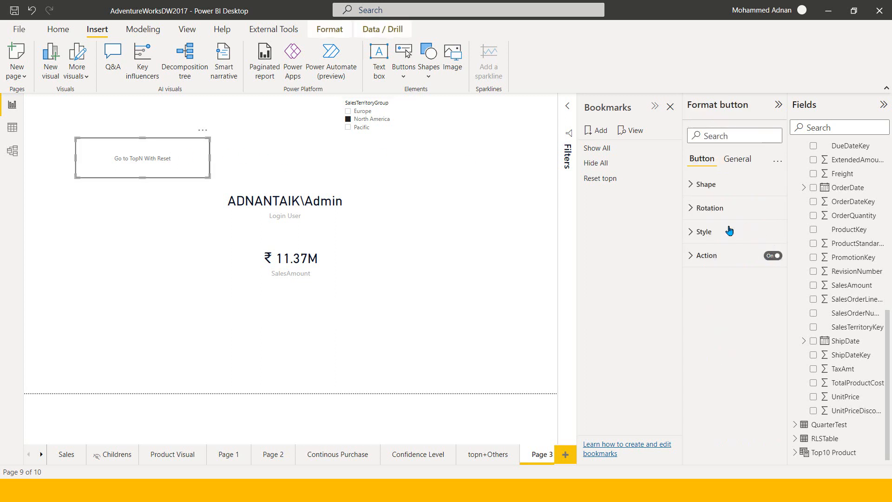
left_click(714, 185)
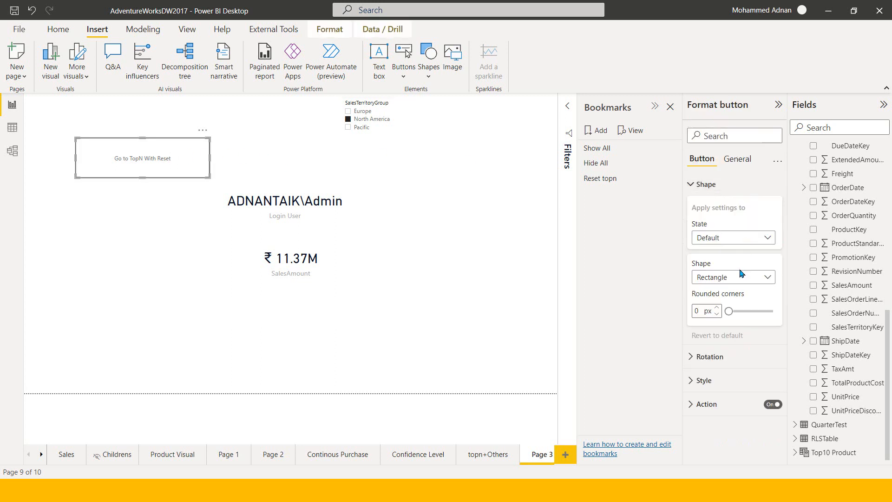
left_click(710, 184)
left_click(727, 233)
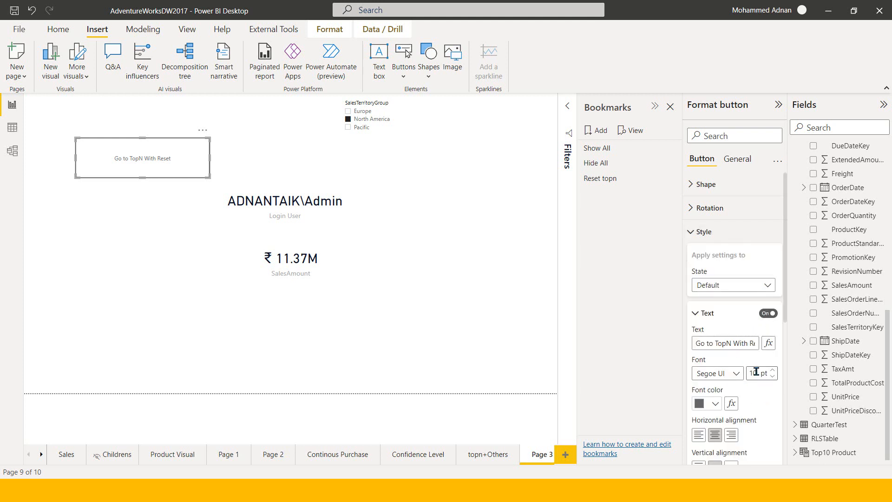
double_click(756, 371)
type("20")
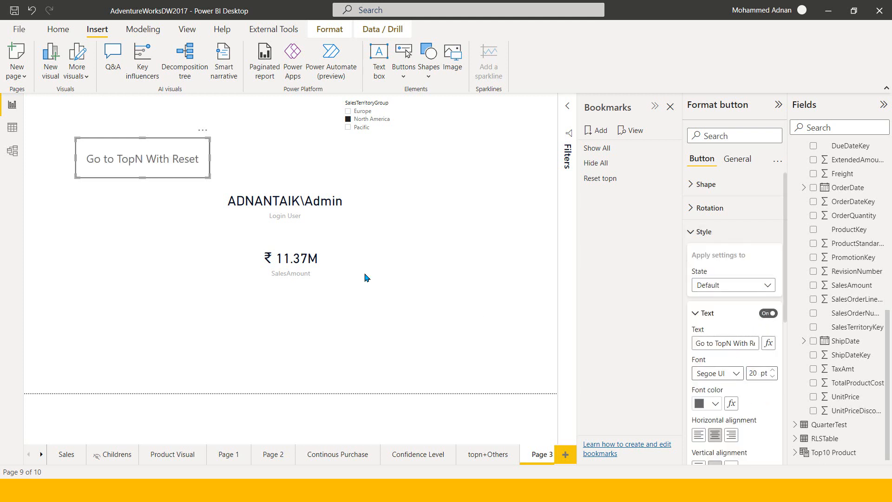
left_click(111, 184)
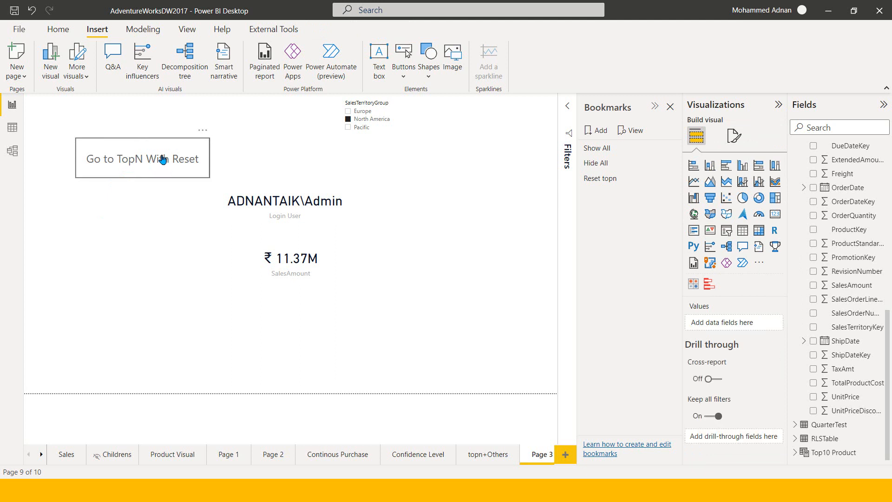
Follow the "Go to TopN With Reset" button's link and check the SalesTerritoryGroup slicer on Page 3
left_click(162, 160, "ctrl")
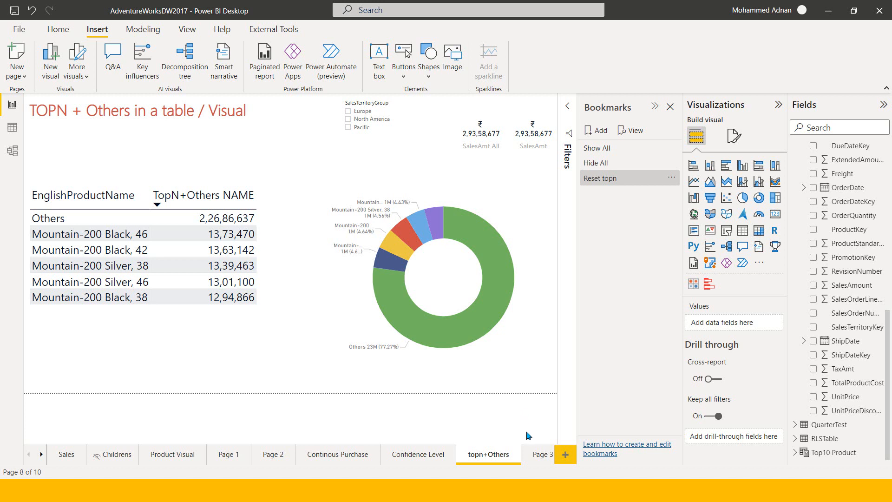
left_click(543, 456)
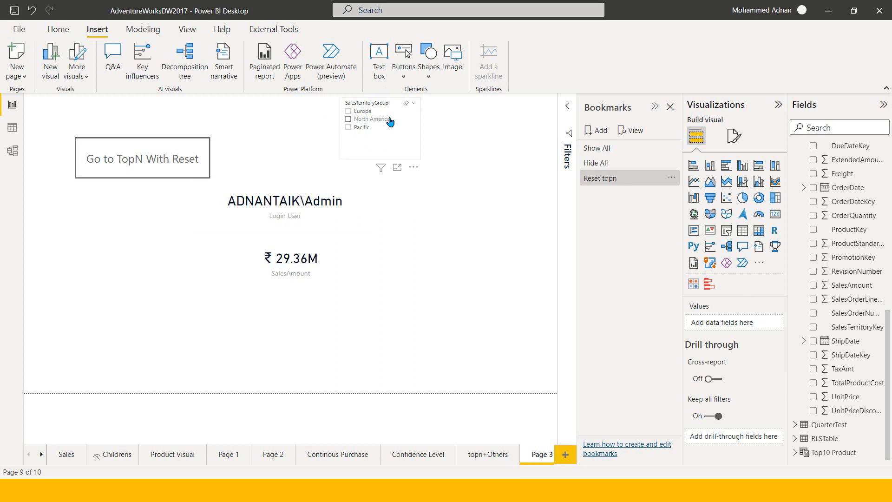
Select the table, slicer, both cards and donut chart on topn+Others and review the "Reset topn" bookmark's options
left_click(481, 458)
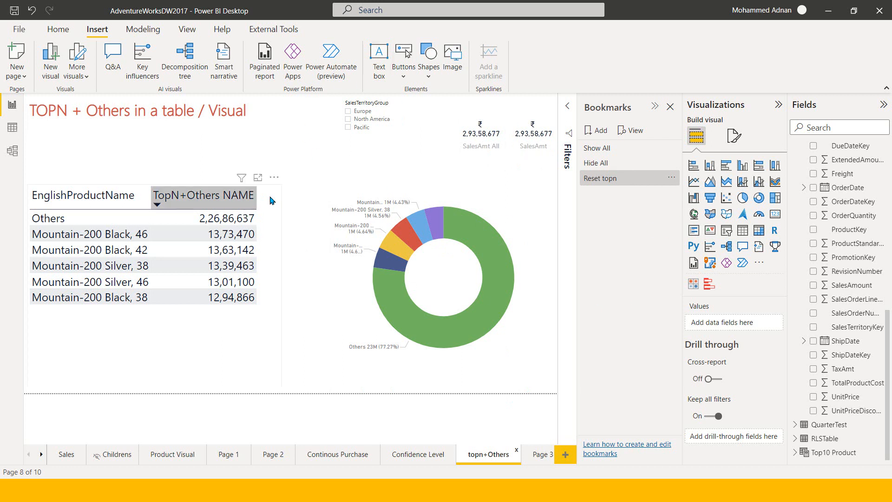
left_click(364, 143, "ctrl")
left_click(486, 139, "ctrl")
left_click(534, 139, "ctrl")
left_click(524, 207, "ctrl")
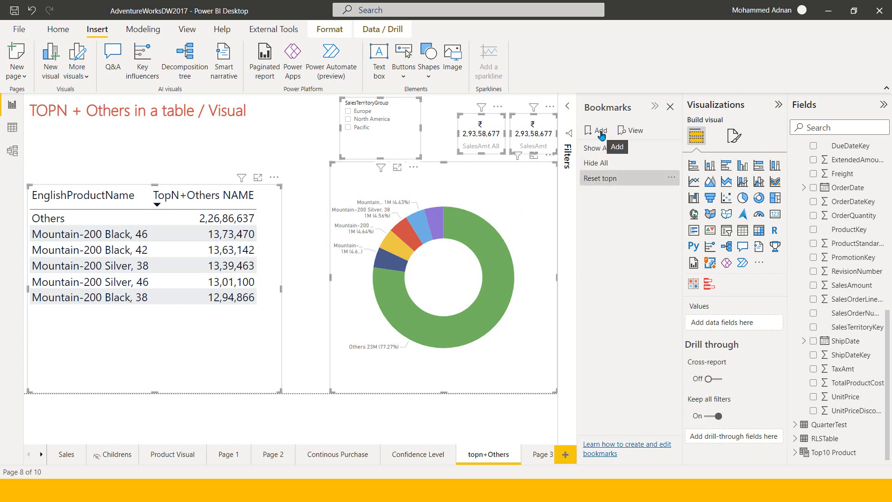
left_click(672, 179)
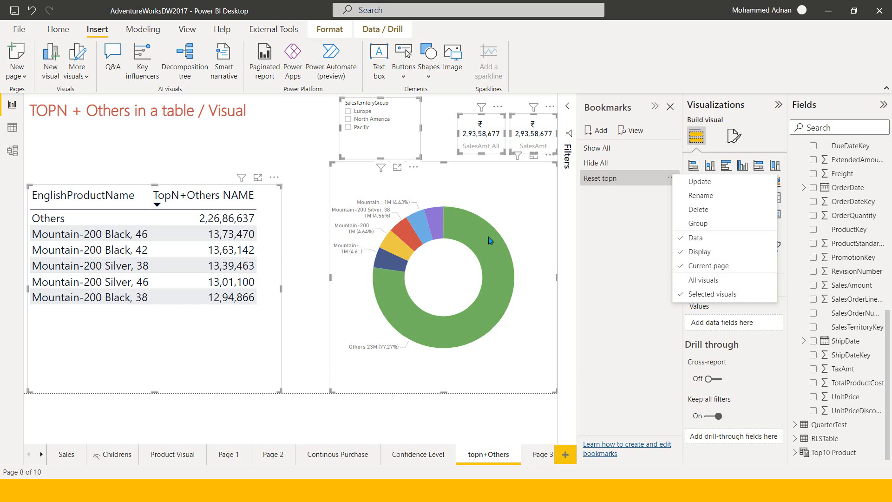
Review the available button and navigator types and the Action settings of the "Go to TopN With Reset" button on Page 3
left_click(545, 457)
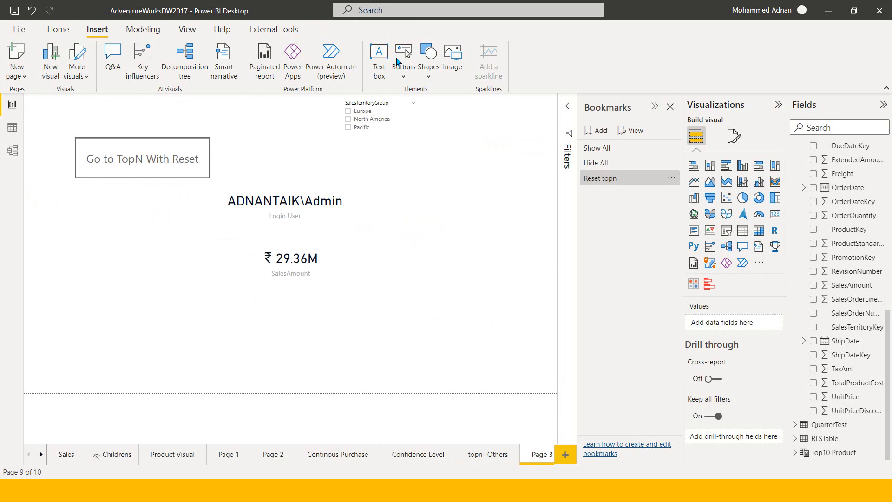
left_click(403, 74)
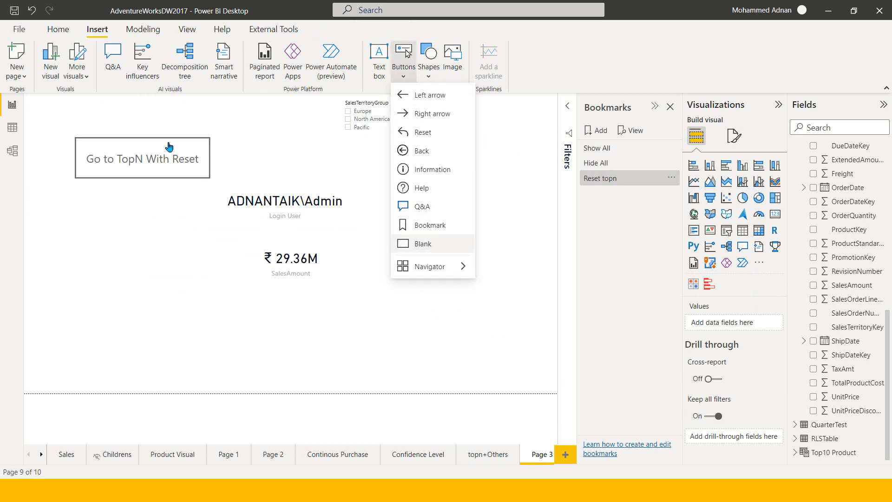
mouse_move(459, 273)
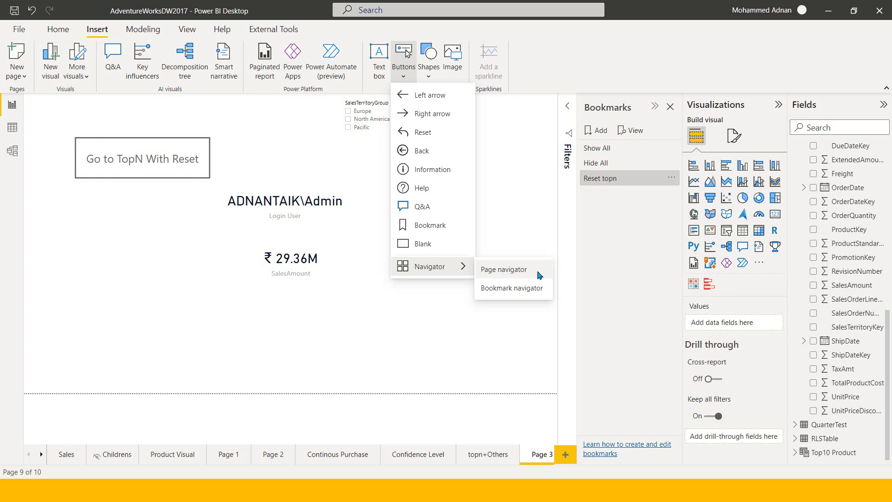
left_click(144, 163)
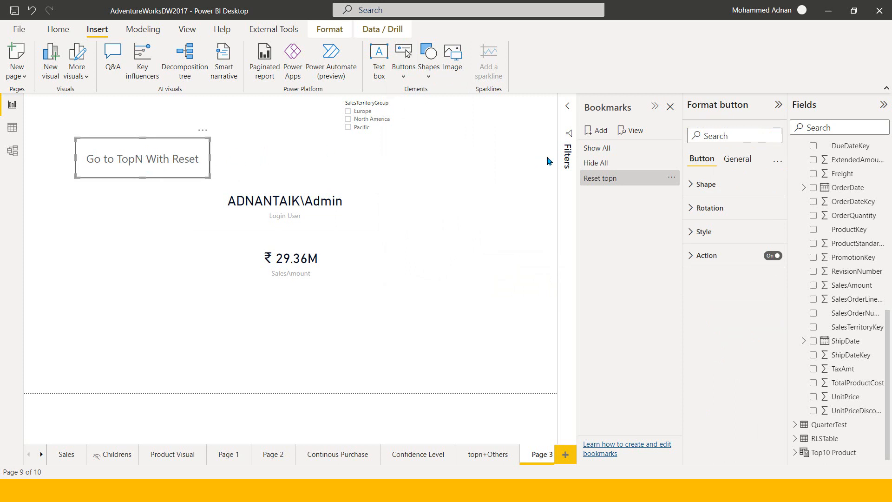
left_click(403, 74)
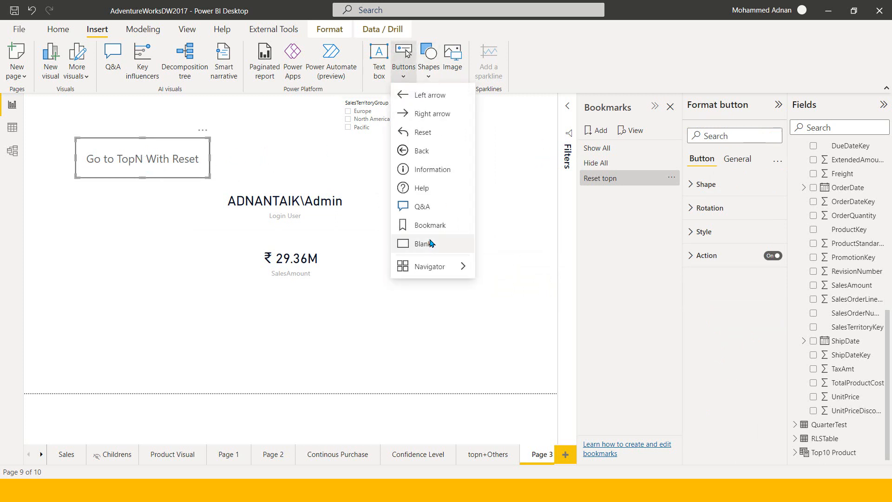
left_click(164, 169)
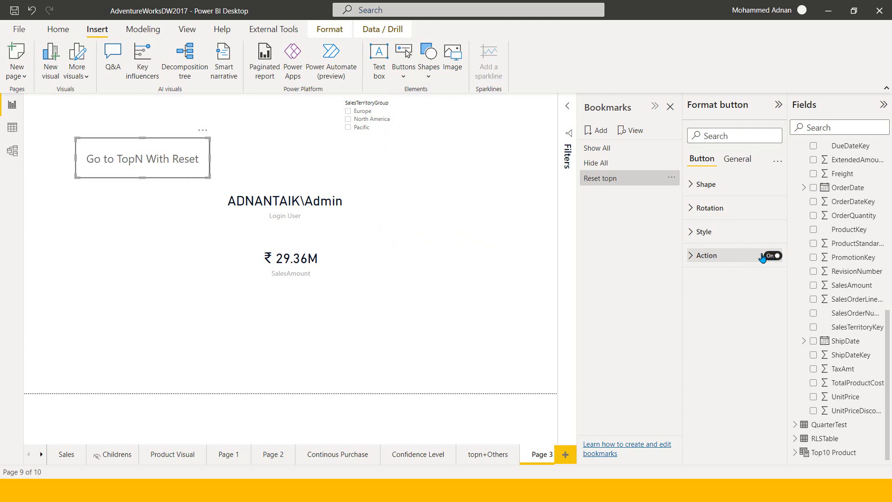
left_click(698, 257)
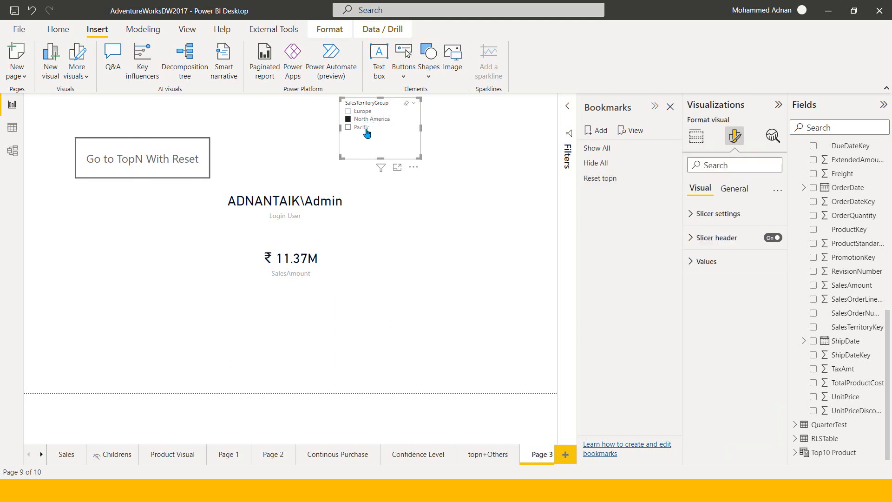
Filter SalesTerritoryGroup to Europe on Page 3 and to Pacific on topn+Others, checking the selection on both pages
left_click(348, 112)
left_click(504, 456)
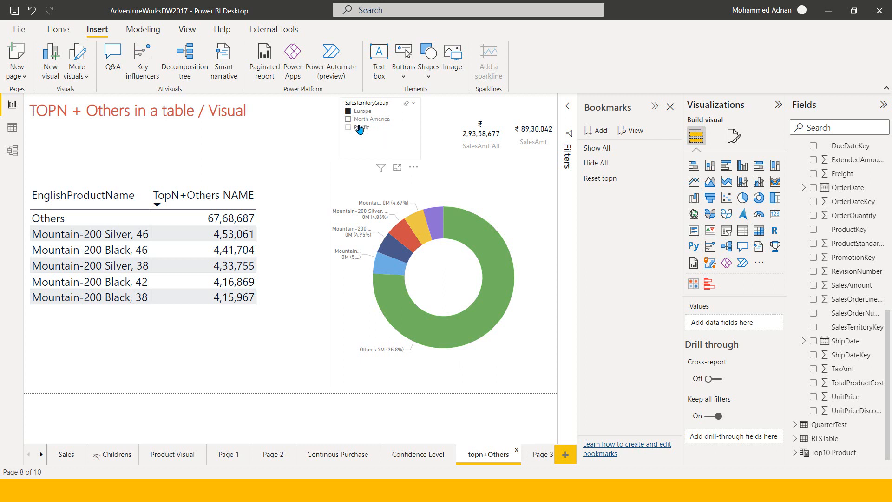
left_click(358, 129)
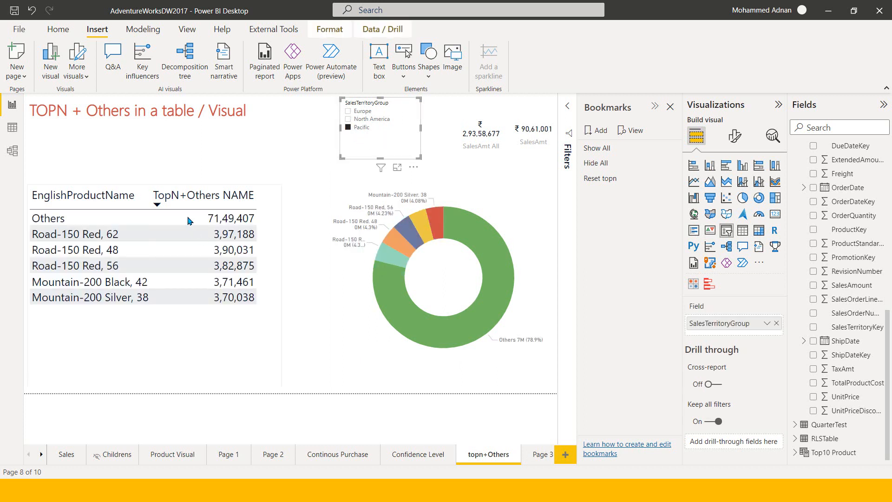
left_click(540, 455)
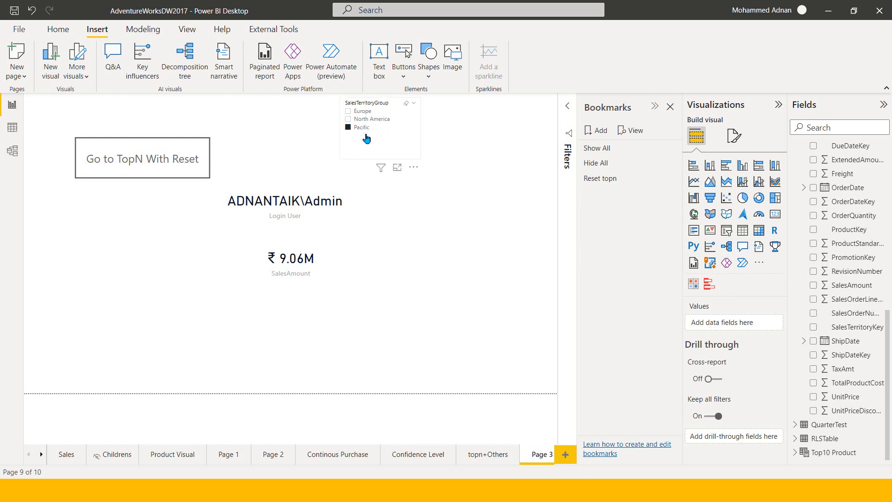
Follow the "Go to TopN With Reset" button's link and review the "Reset topn" bookmark's options
left_click(133, 164, "ctrl")
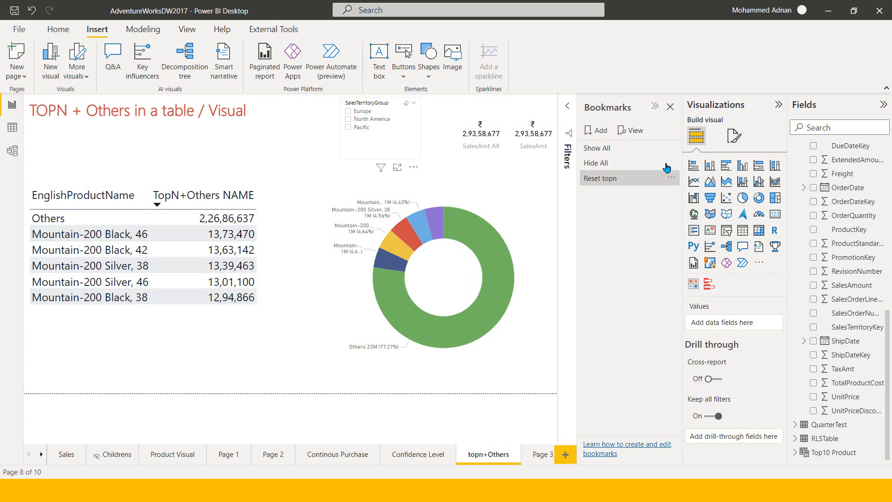
left_click(670, 178)
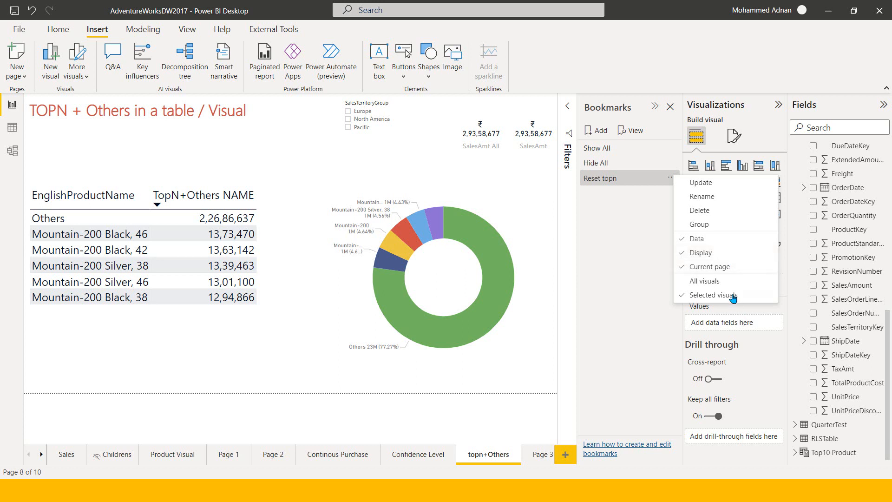
left_click(210, 160)
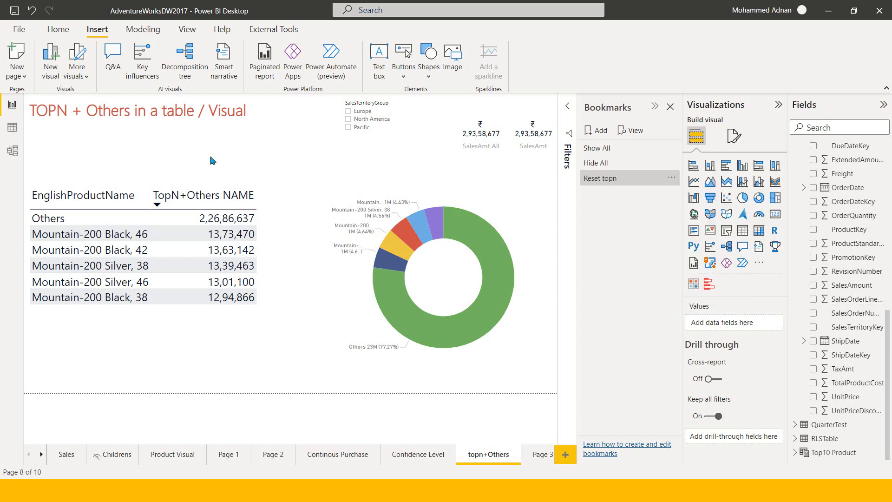
Copy the "Go to TopN With Reset" button from Page 3 onto the topn+Others page
left_click(540, 458)
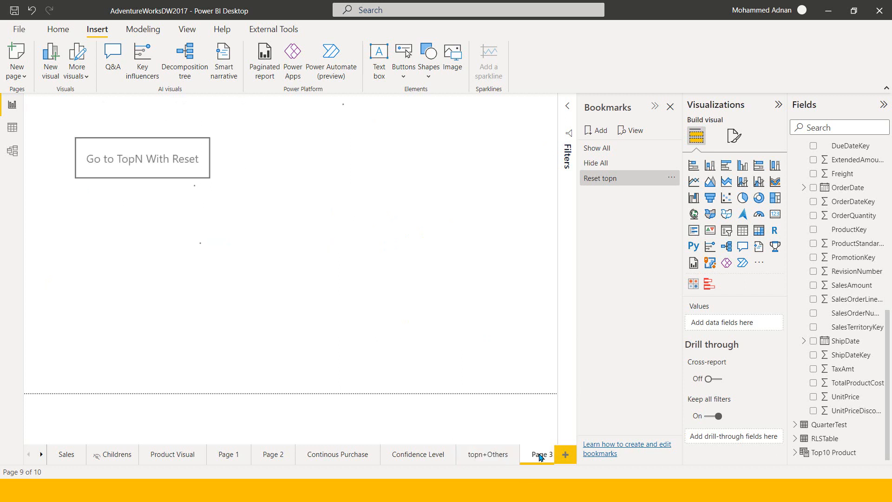
left_click(190, 160)
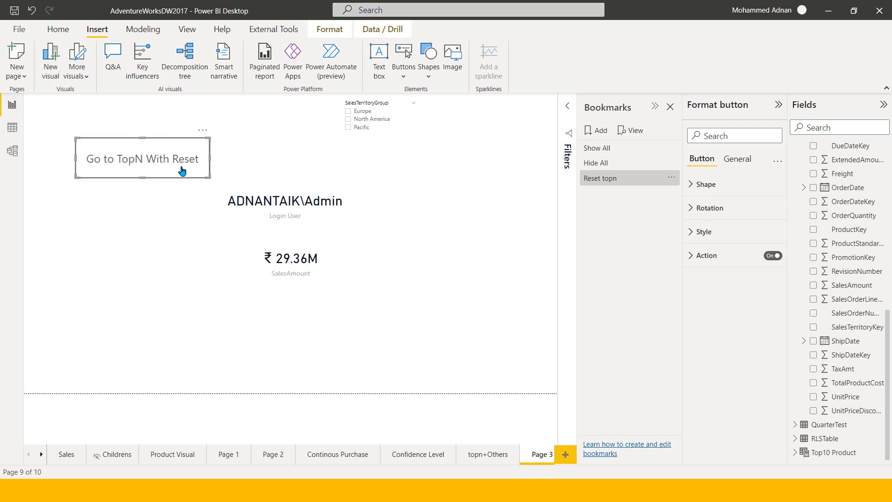
left_click(494, 459)
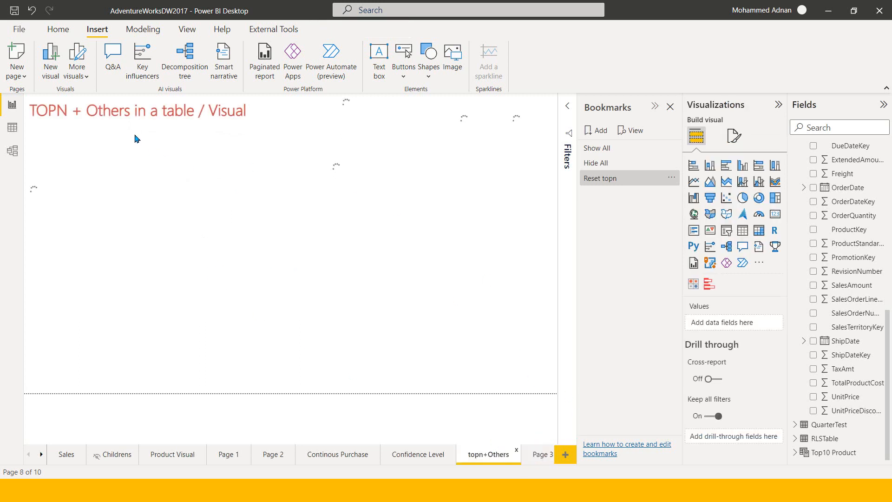
key("ctrl+v")
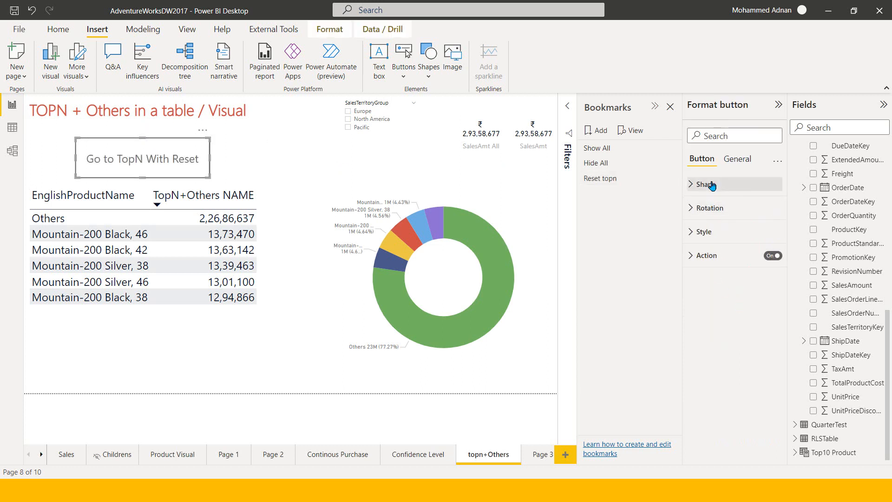
Change the copied button's text to "rESET"
left_click(710, 184)
left_click(715, 185)
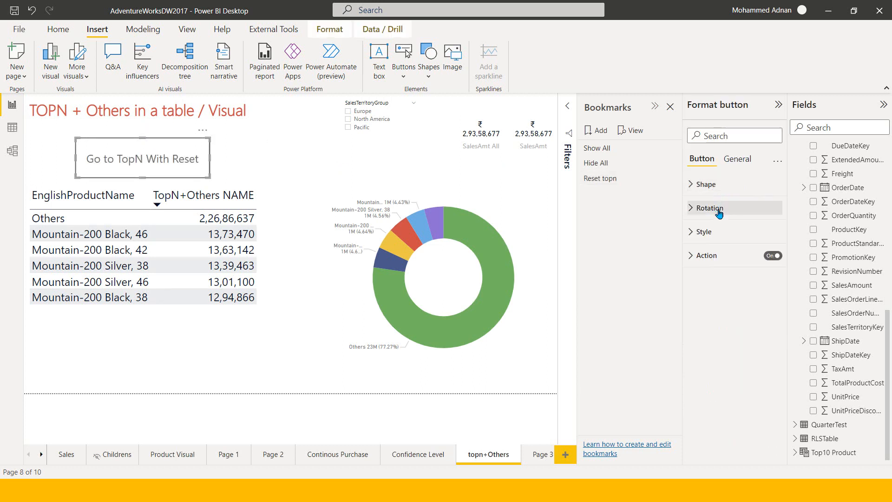
left_click(733, 233)
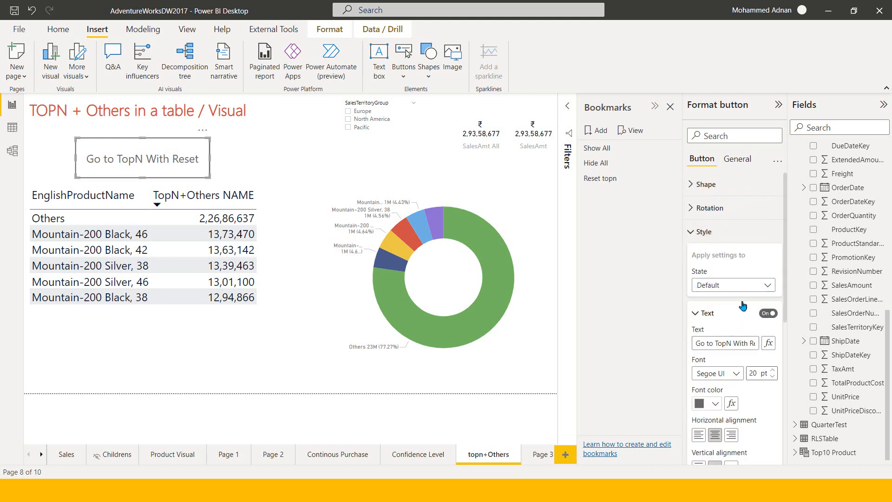
triple_click(730, 343)
type("reSET")
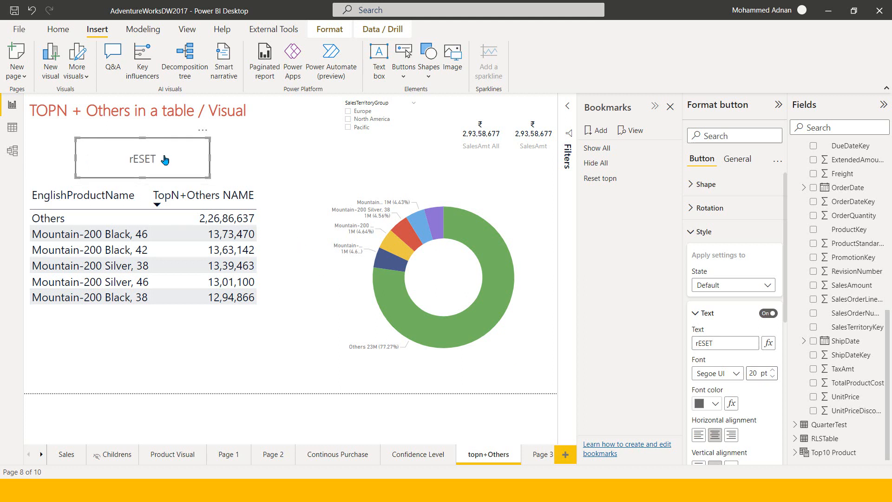
Test the "rESET" button after filtering SalesTerritoryGroup to North America and Pacific
left_click(358, 120)
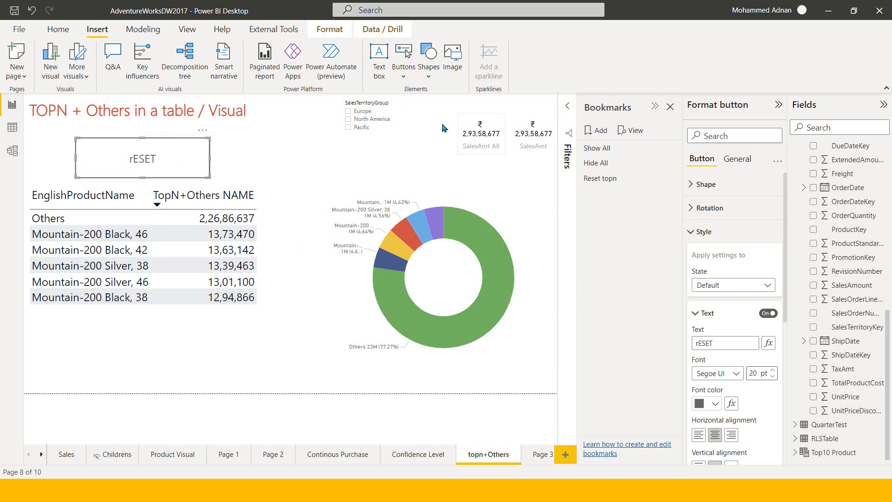
left_click(359, 127)
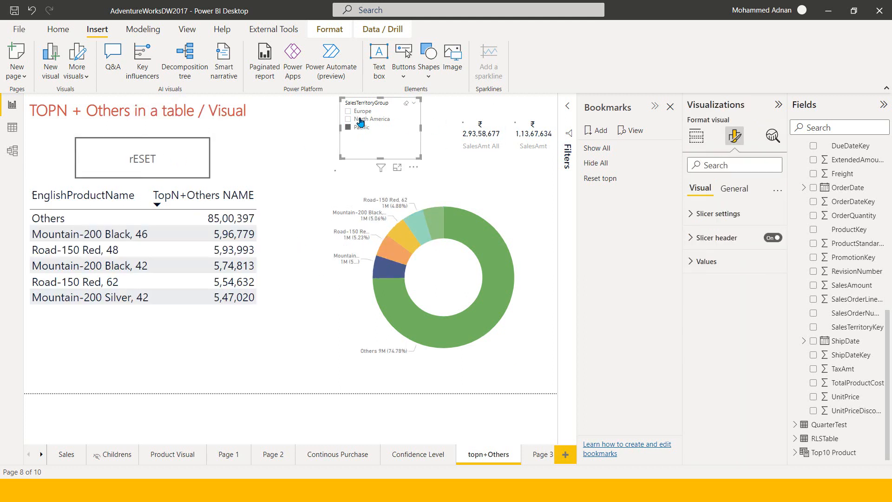
left_click(142, 162, "ctrl")
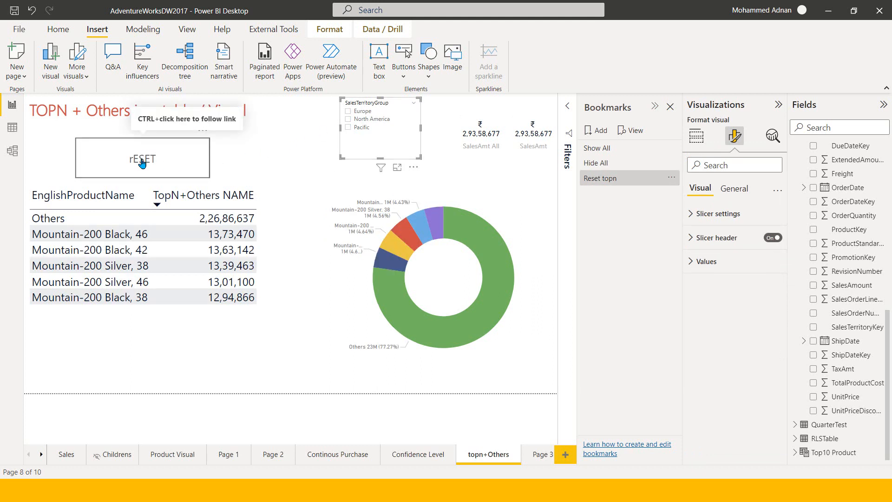